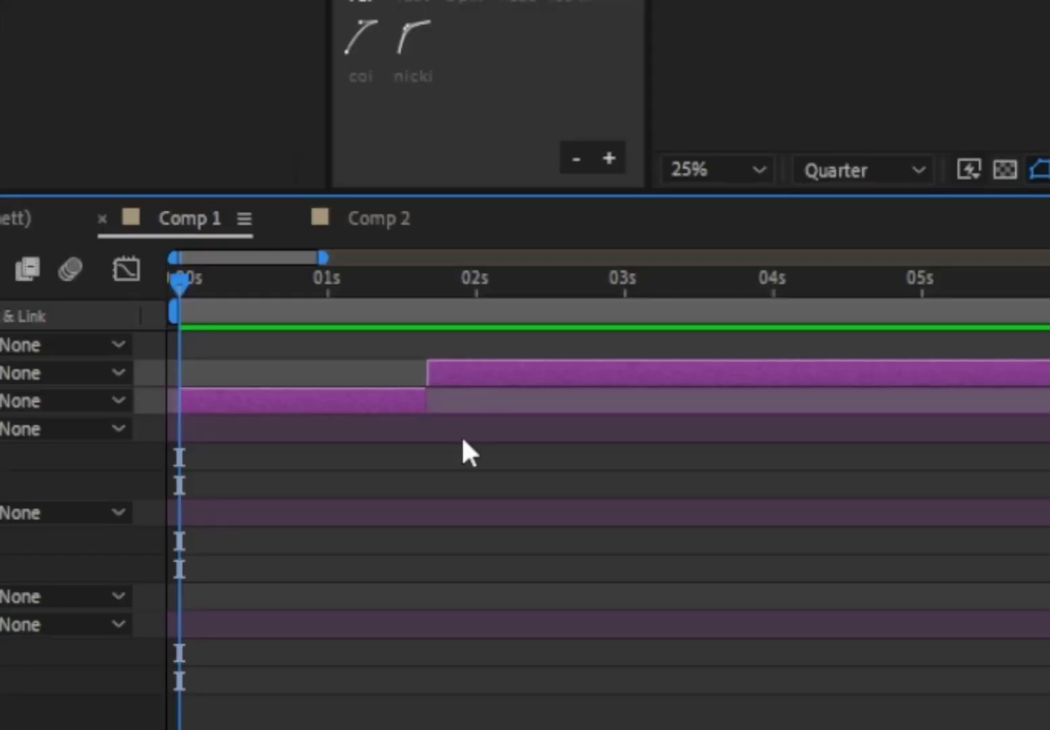
Drag the later clip part right so it starts around 2 seconds, leaving a gap
{"action": "left_click", "coordinate": [399, 396]}
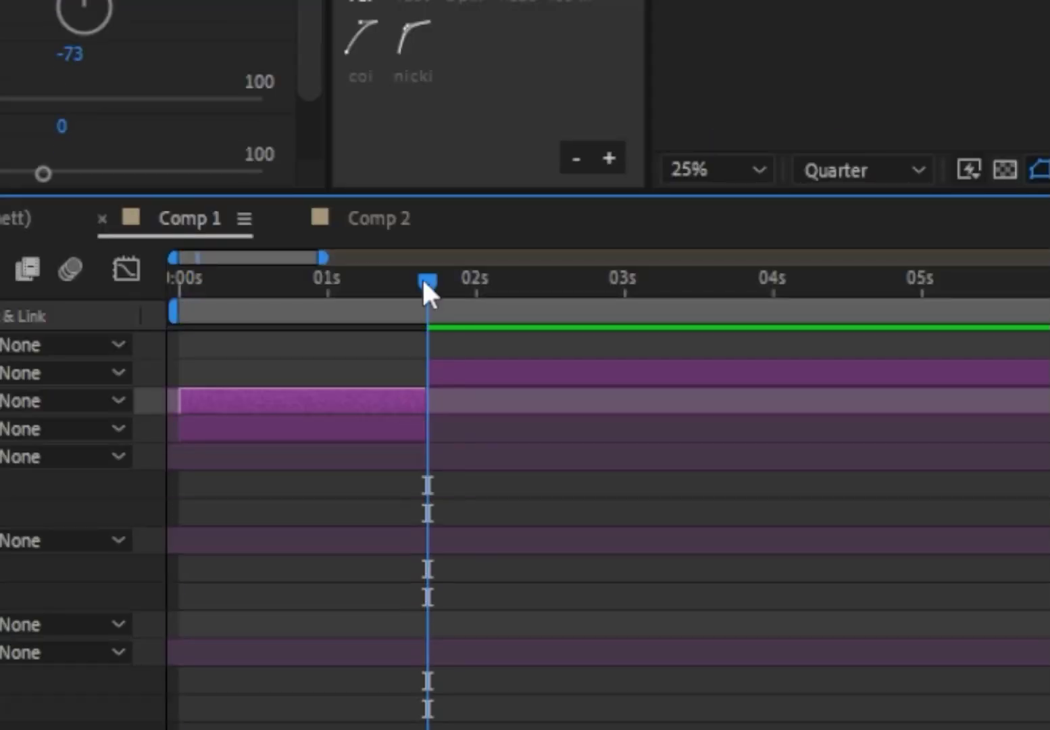
{"action": "left_click_drag", "start_coordinate": [426, 284], "coordinate": [261, 289]}
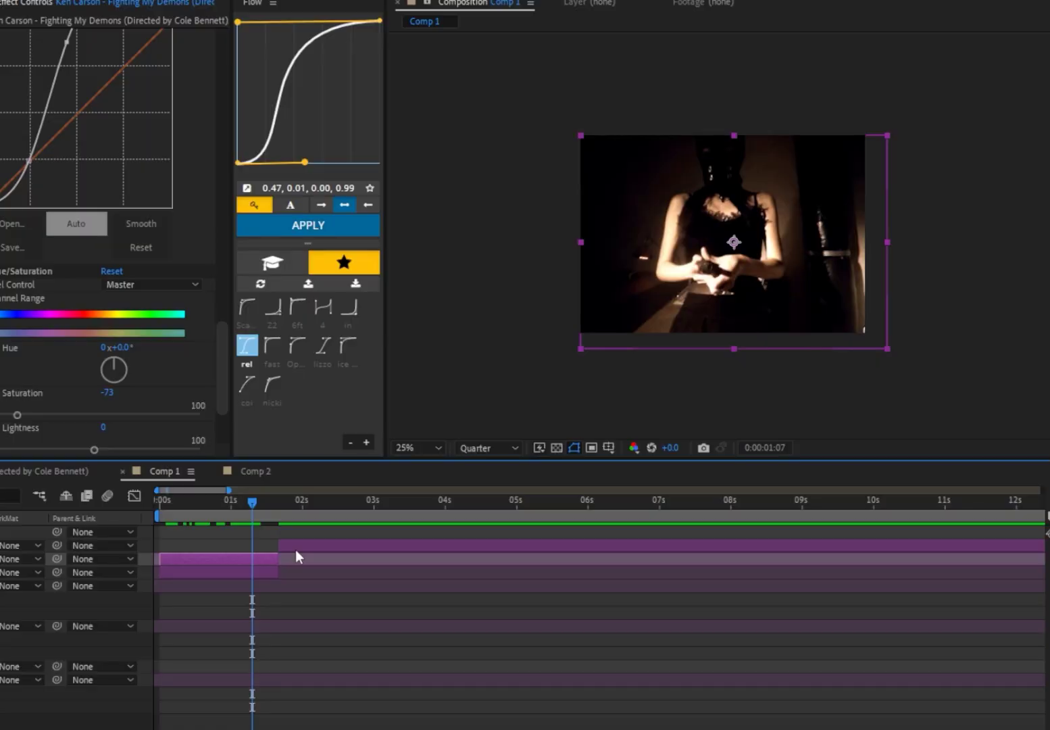
{"action": "left_click", "coordinate": [296, 550]}
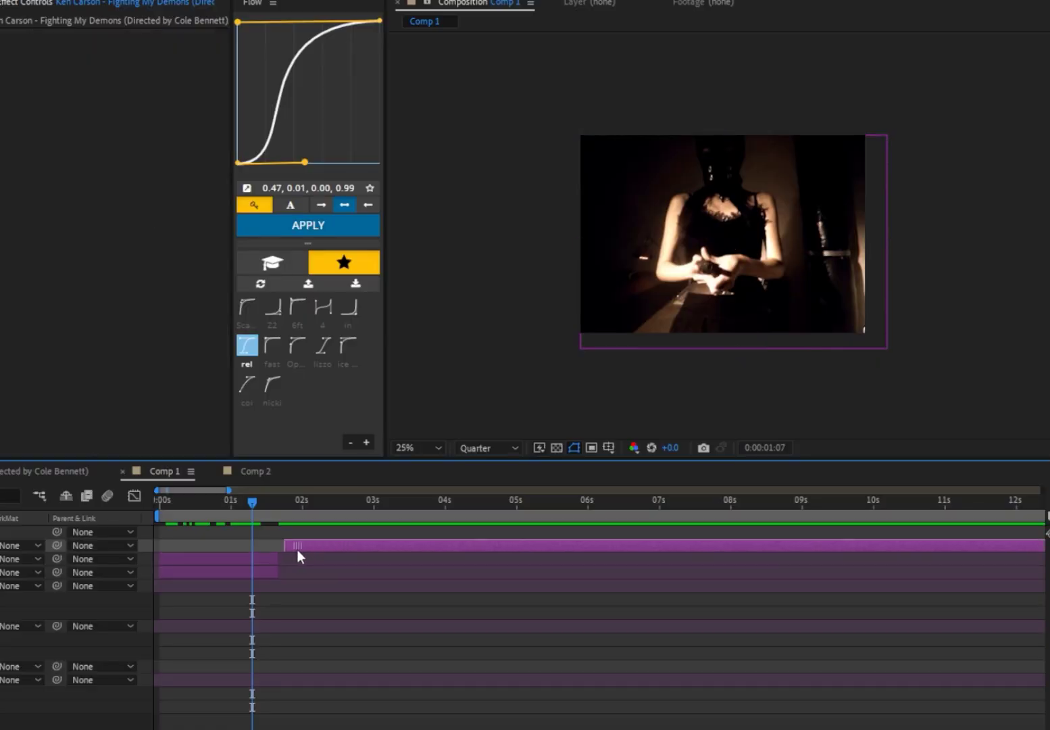
{"action": "left_click_drag", "start_coordinate": [296, 550], "coordinate": [319, 550]}
Time-reverse the duplicate layer and move it to start where the first part ends
{"action": "right_click", "coordinate": [267, 558]}
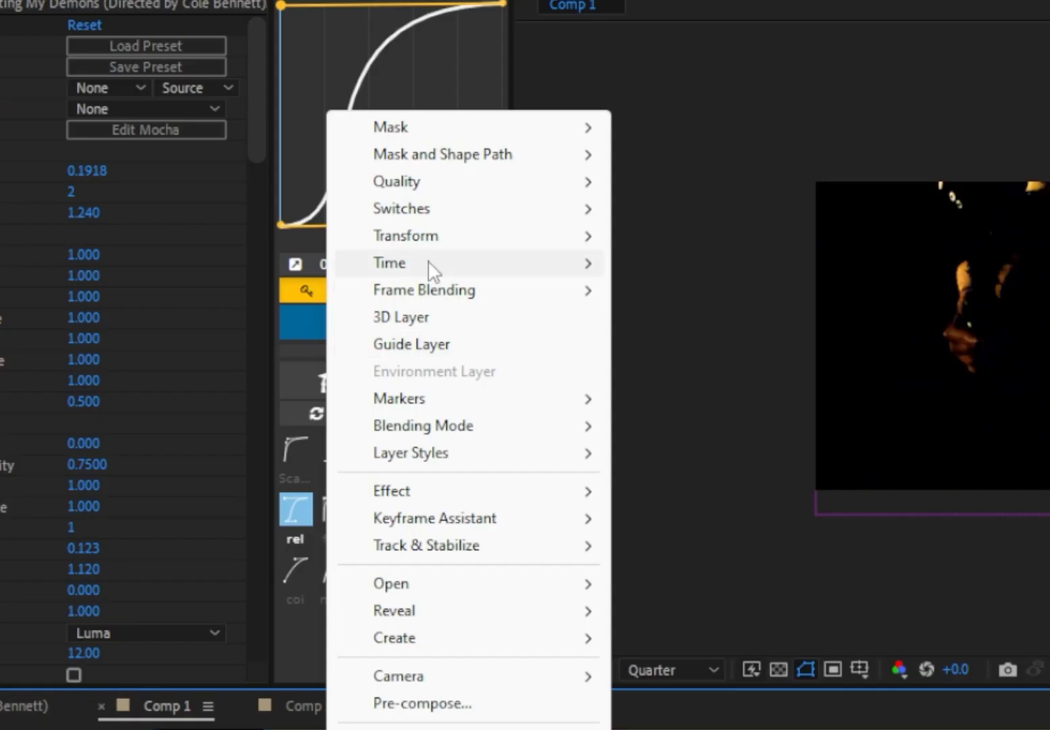
{"action": "mouse_move", "coordinate": [389, 263]}
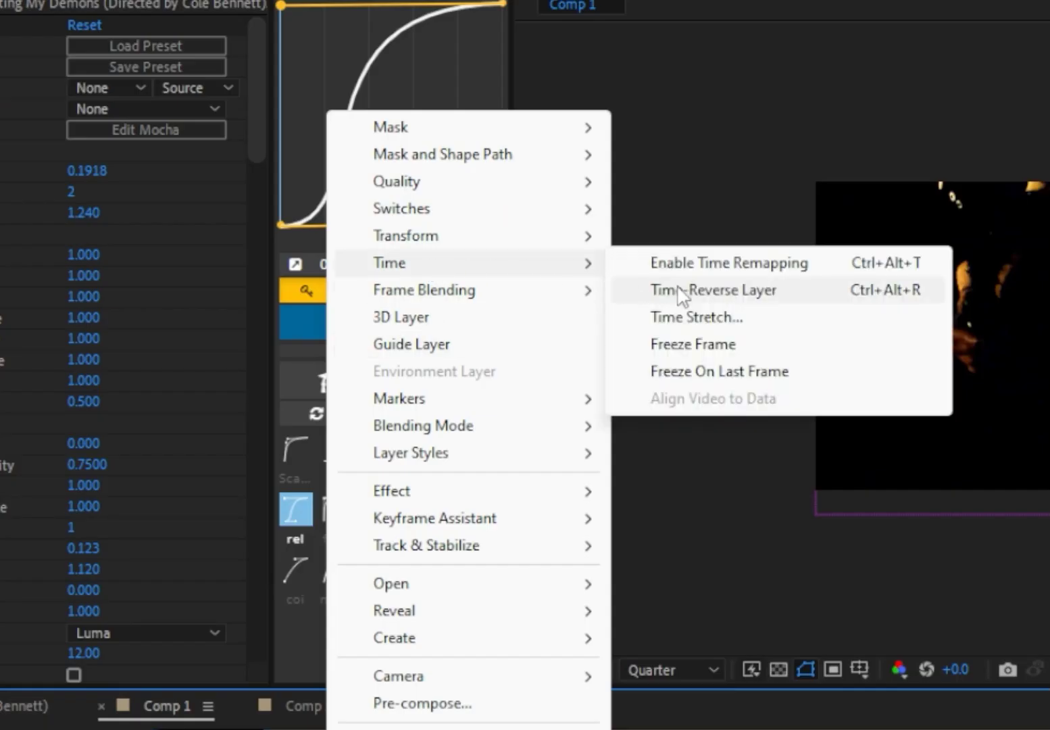
{"action": "left_click", "coordinate": [683, 292]}
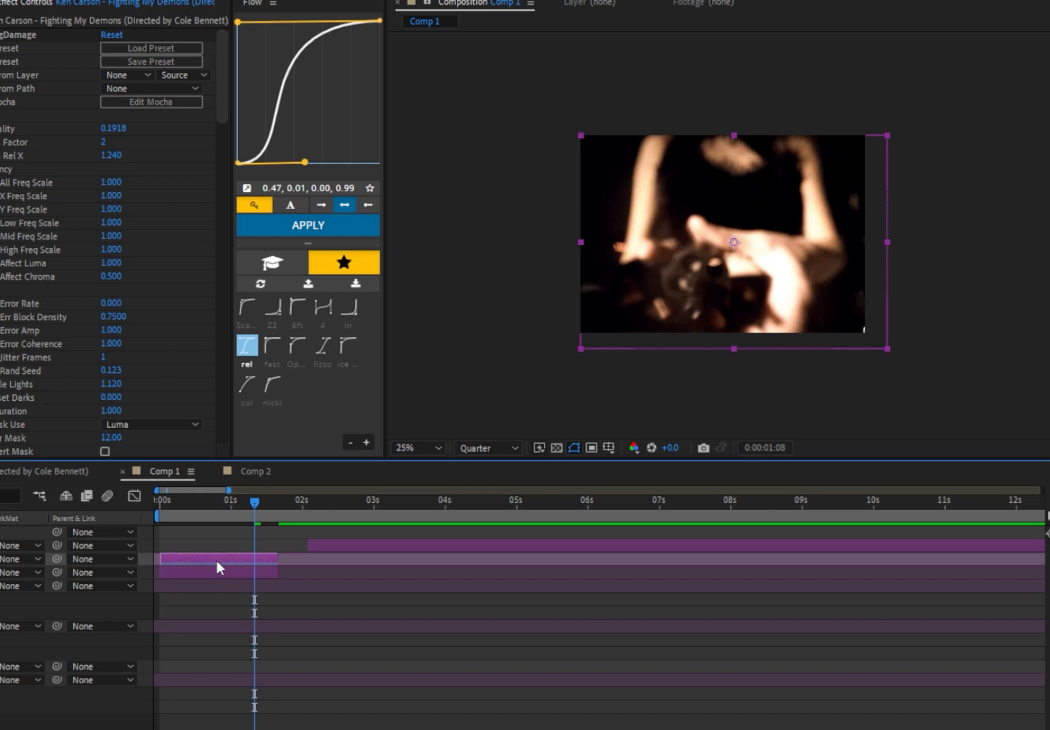
{"action": "left_click_drag", "start_coordinate": [215, 561], "coordinate": [333, 549]}
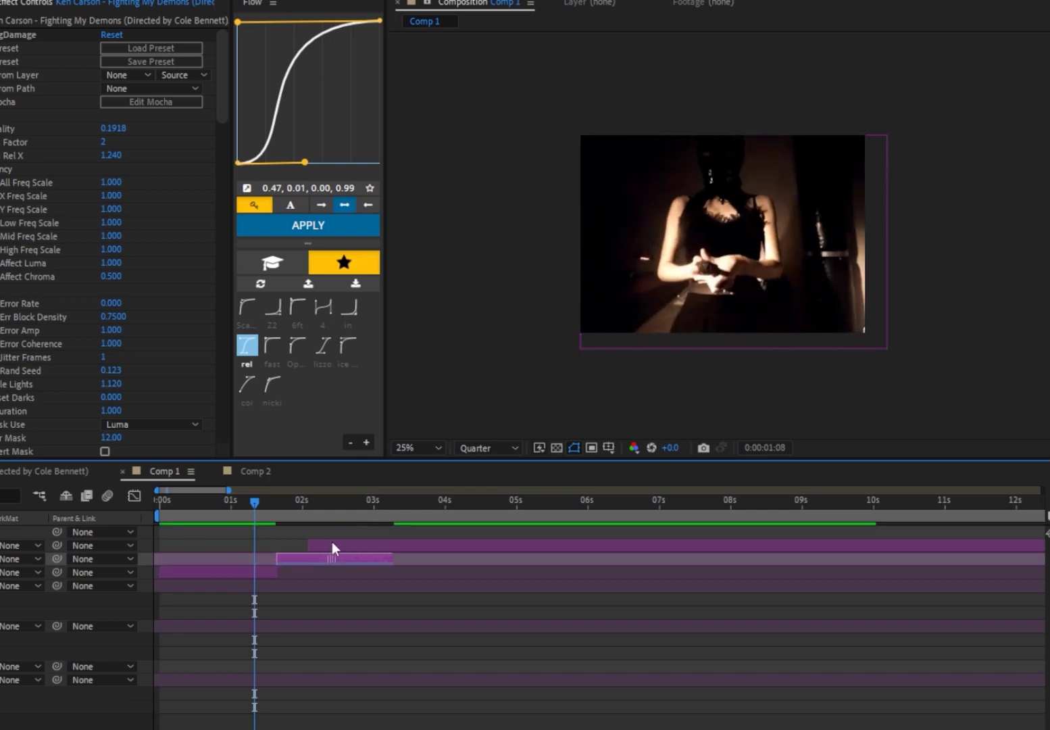
{"action": "scroll", "coordinate": [296, 533], "scroll_direction": "up", "scroll_amount": 3}
Enable time remapping on the reversed segment, keyframe at 1:16, and pull the end keyframe earlier
{"action": "right_click", "coordinate": [382, 563]}
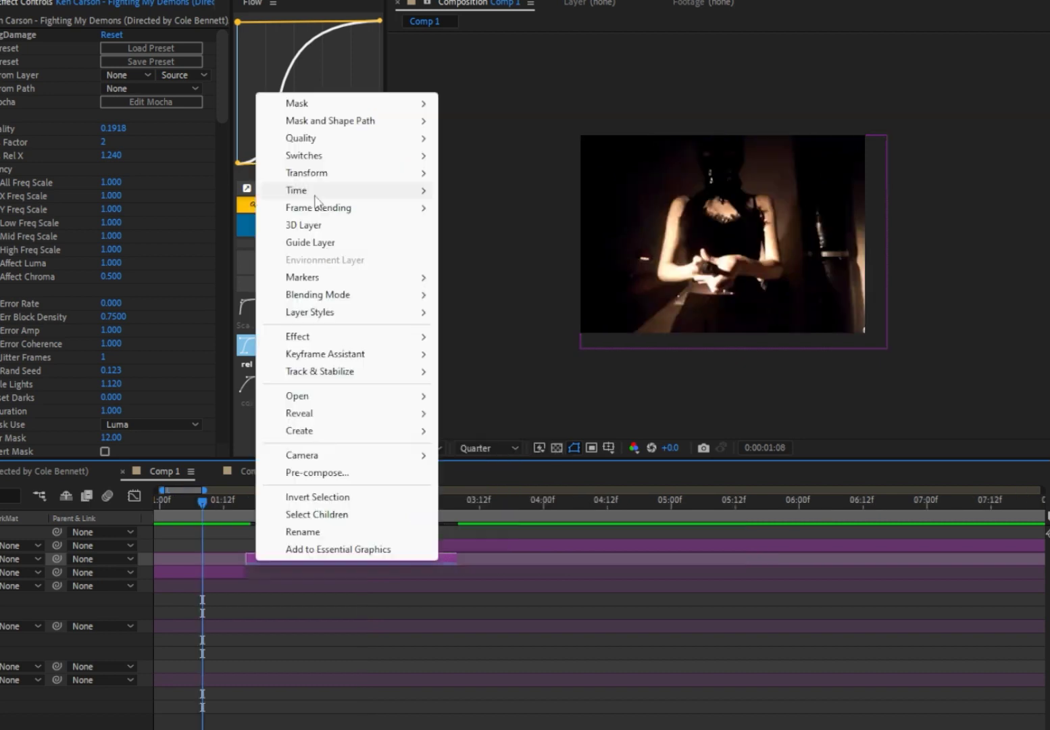
{"action": "left_click", "coordinate": [515, 190]}
{"action": "left_click_drag", "start_coordinate": [234, 511], "coordinate": [246, 511]}
{"action": "left_click", "coordinate": [67, 572]}
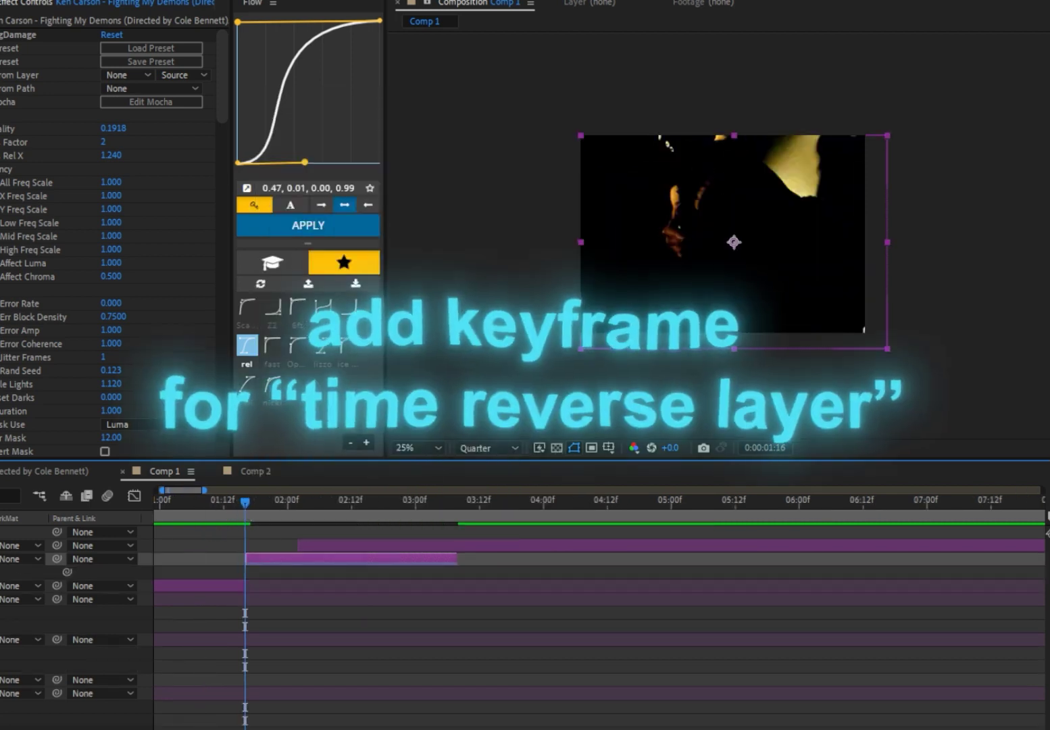
{"action": "left_click", "coordinate": [457, 500]}
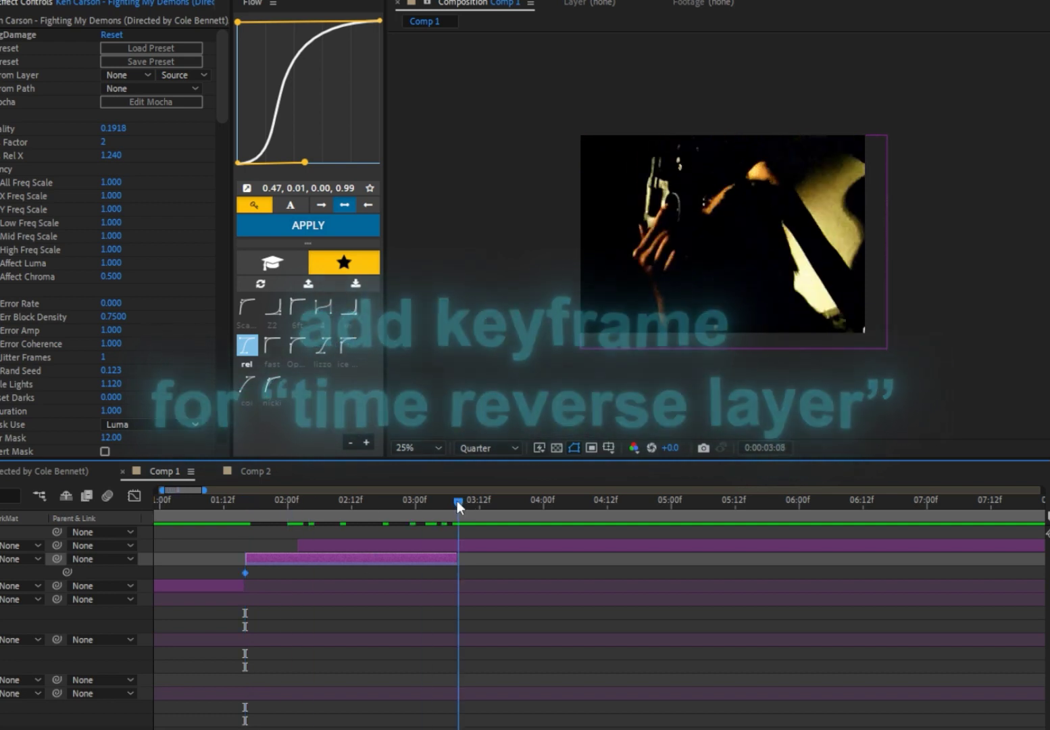
{"action": "left_click_drag", "start_coordinate": [460, 573], "coordinate": [298, 577]}
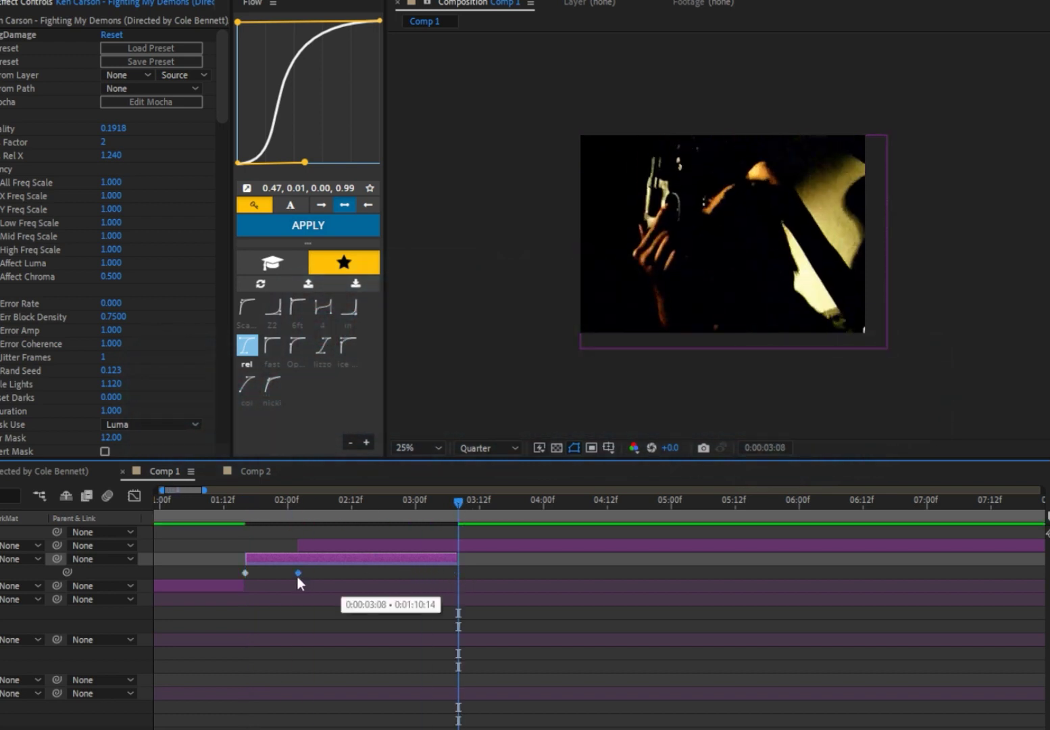
Split the reversed segment at 2:02, delete the remainder, and apply S_TVDamage
{"action": "left_click", "coordinate": [298, 502]}
{"action": "key", "text": "ctrl+shift+d"}
{"action": "key", "text": "Delete"}
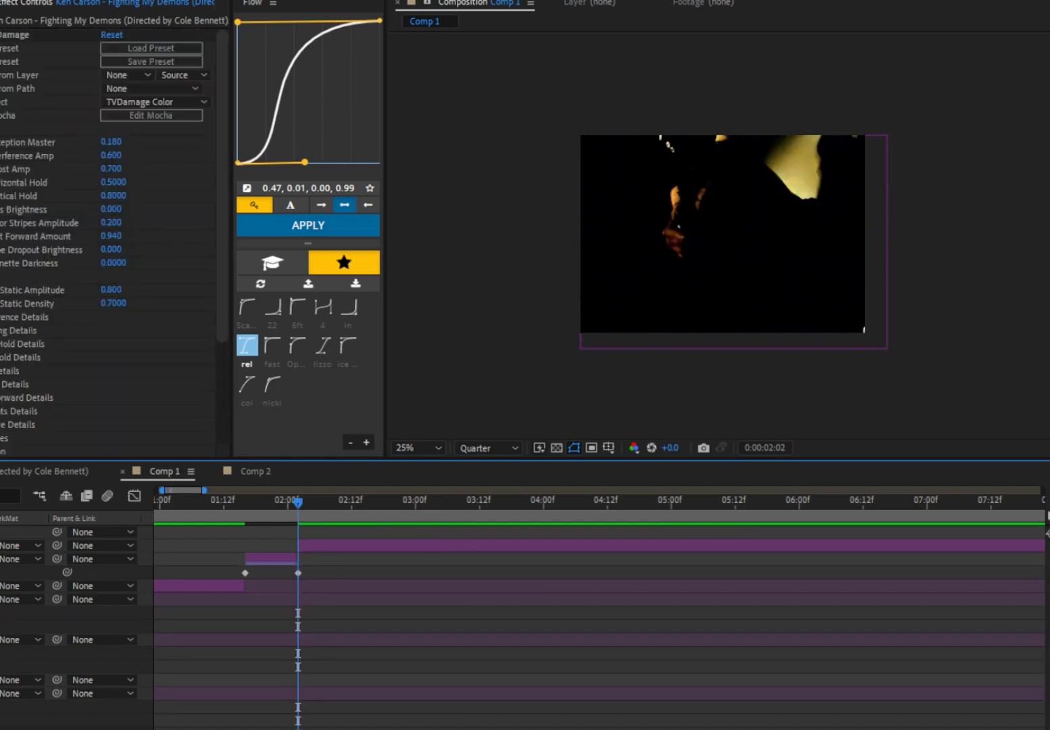
{"action": "key", "text": "ctrl+space"}
{"action": "type", "text": "s"}
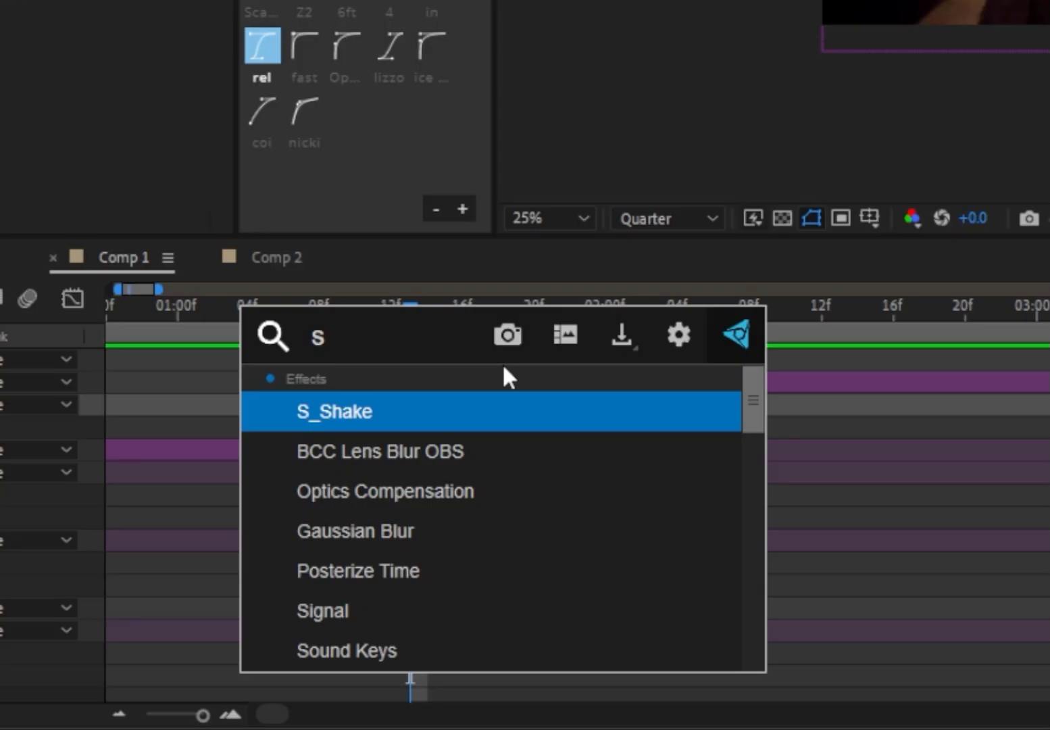
{"action": "type", "text": "_tv"}
{"action": "key", "text": "Return"}
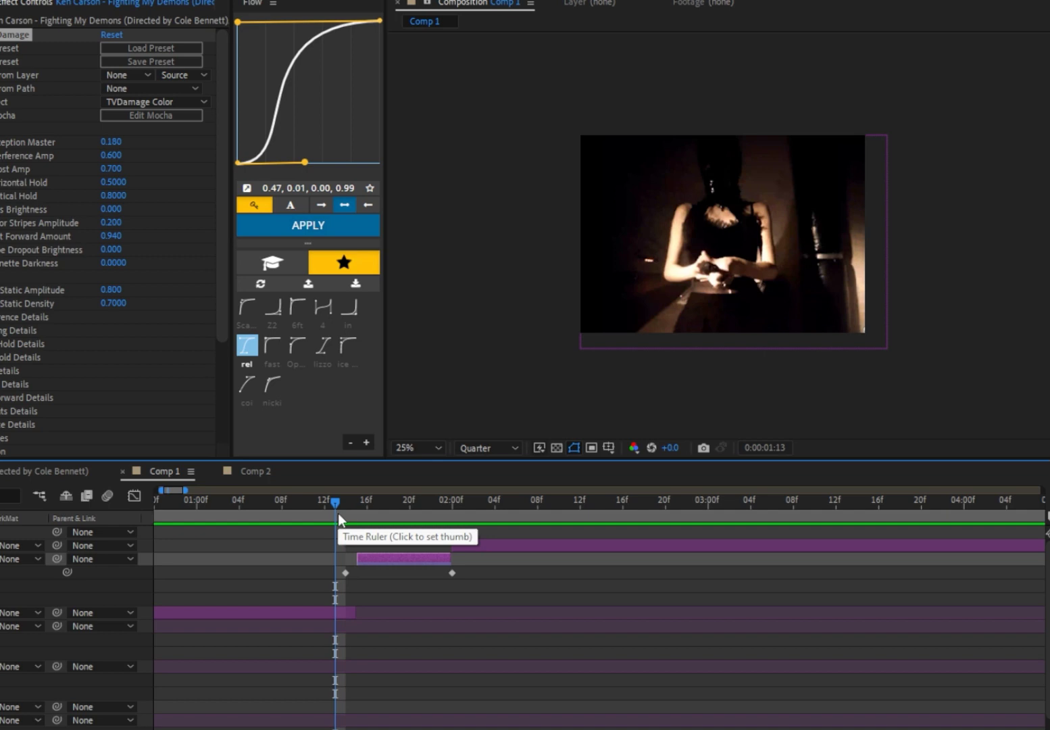
Pre-compose the reversed S_TVDamage layer into a new nested comp with default settings
{"action": "left_click_drag", "start_coordinate": [338, 512], "coordinate": [356, 512]}
{"action": "right_click", "coordinate": [380, 559]}
{"action": "left_click", "coordinate": [435, 477]}
{"action": "left_click", "coordinate": [506, 454]}
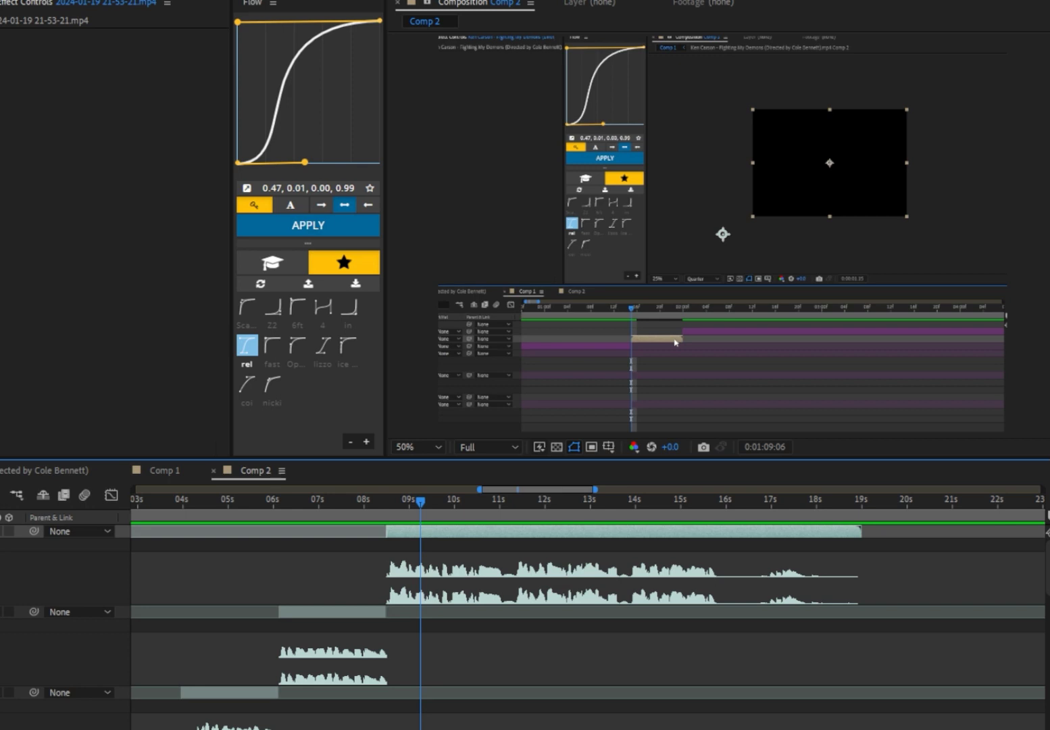